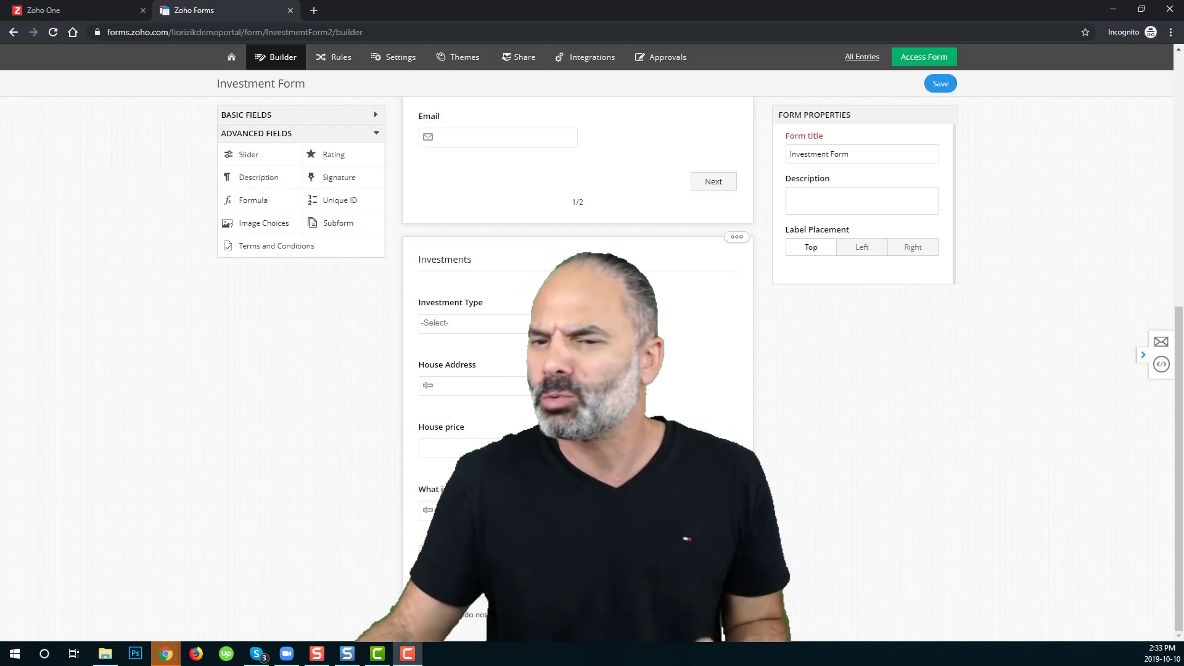
Step: Add single-line and currency fields below the broker question, then delete the Investment 2 field
{"action": "left_click", "coordinate": [256, 115]}
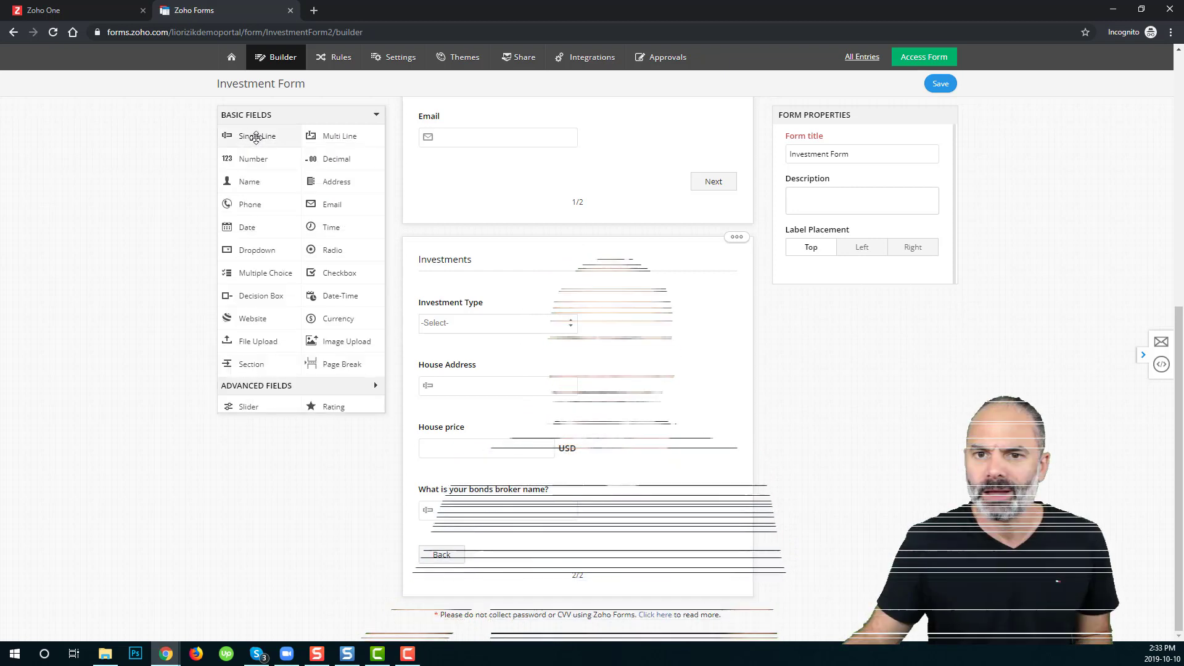
{"action": "left_click_drag", "start_coordinate": [259, 136], "coordinate": [501, 573]}
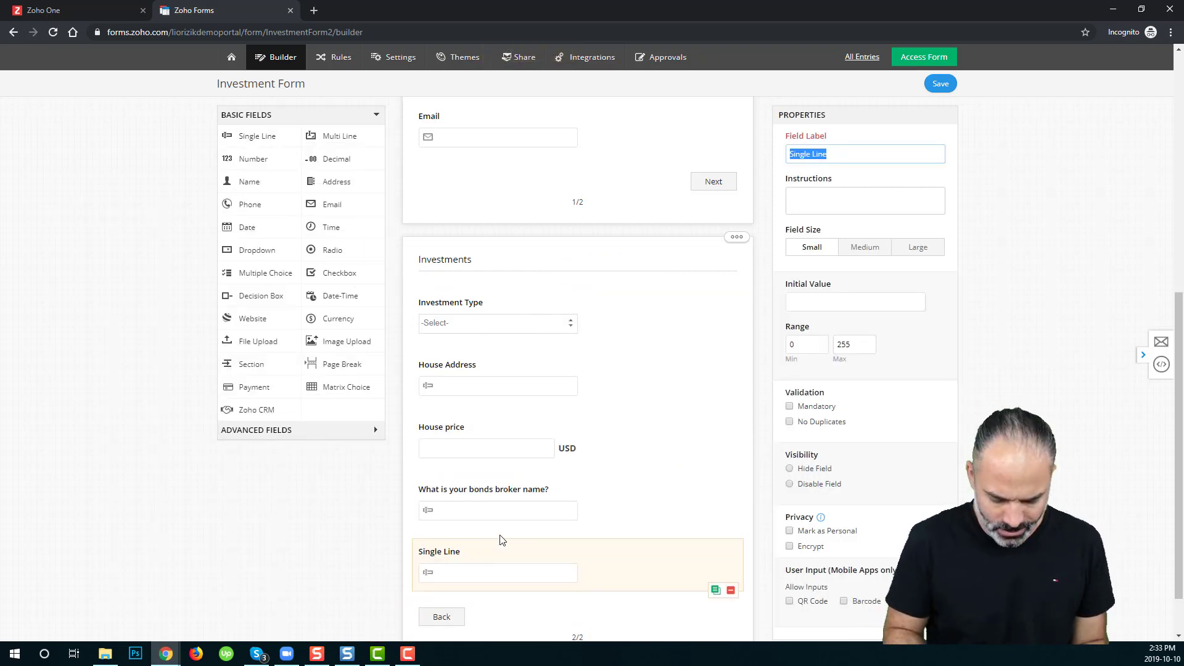
{"action": "type", "text": "Investm"}
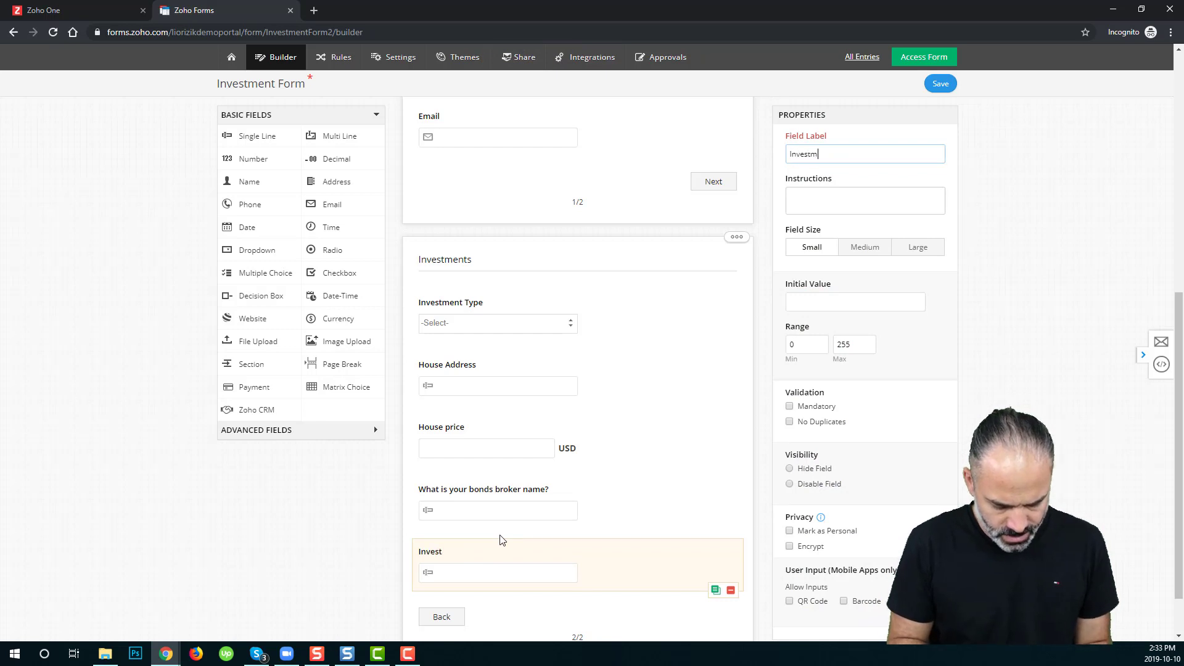
{"action": "type", "text": "ent 1"}
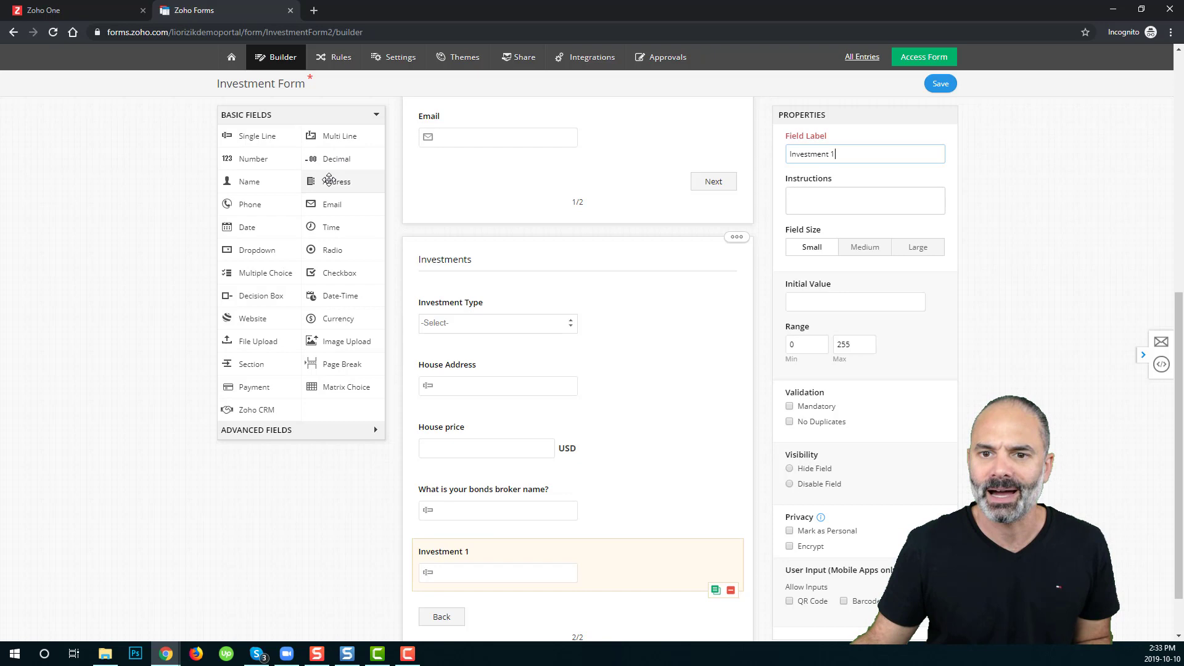
{"action": "left_click_drag", "start_coordinate": [340, 318], "coordinate": [482, 601]}
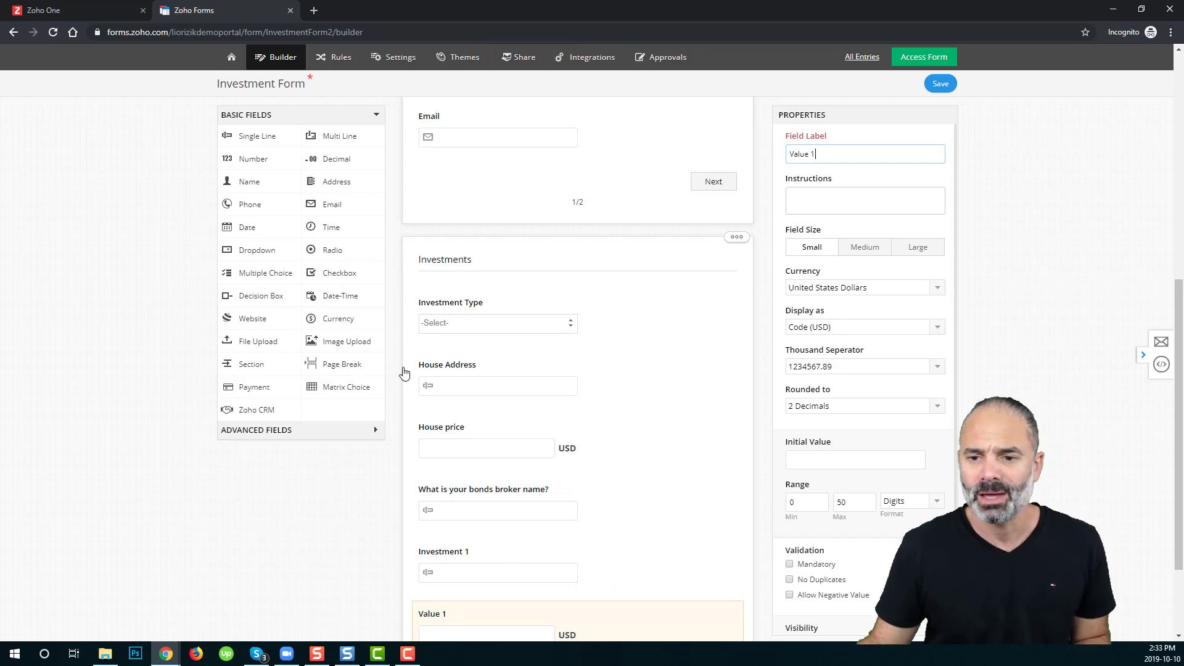
{"action": "mouse_move", "coordinate": [257, 136]}
{"action": "left_mouse_down"}
{"action": "mouse_move", "coordinate": [481, 622]}
{"action": "mouse_move", "coordinate": [527, 516]}
{"action": "left_mouse_up"}
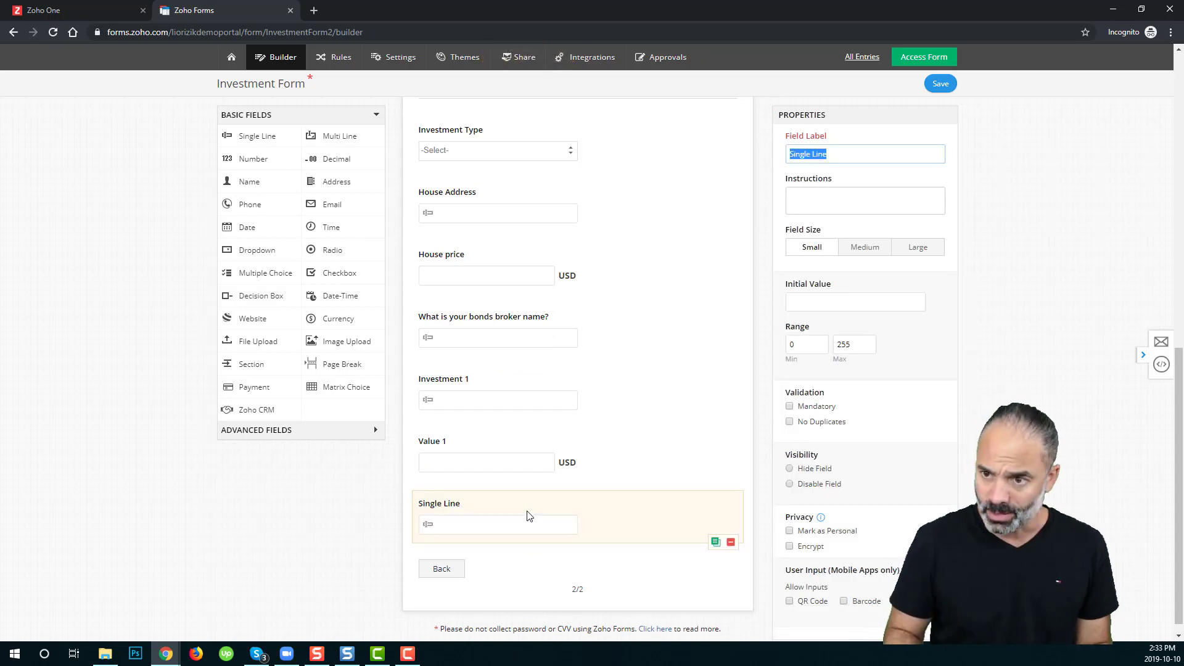
{"action": "type", "text": "Investment 2"}
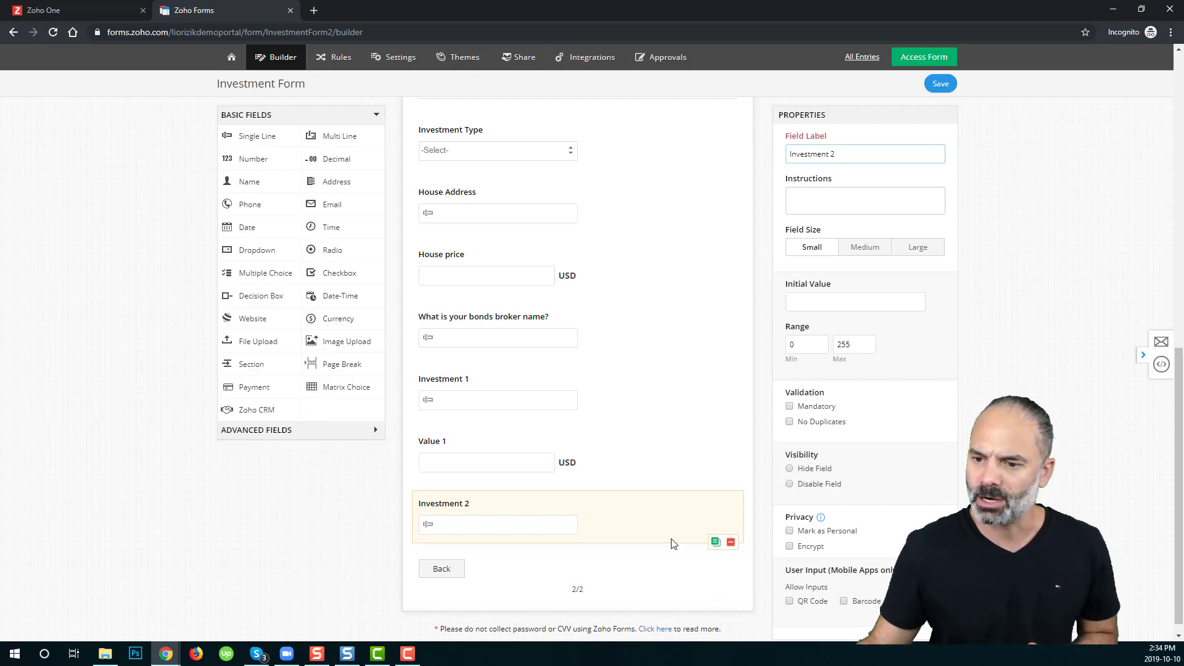
{"action": "left_click", "coordinate": [631, 326]}
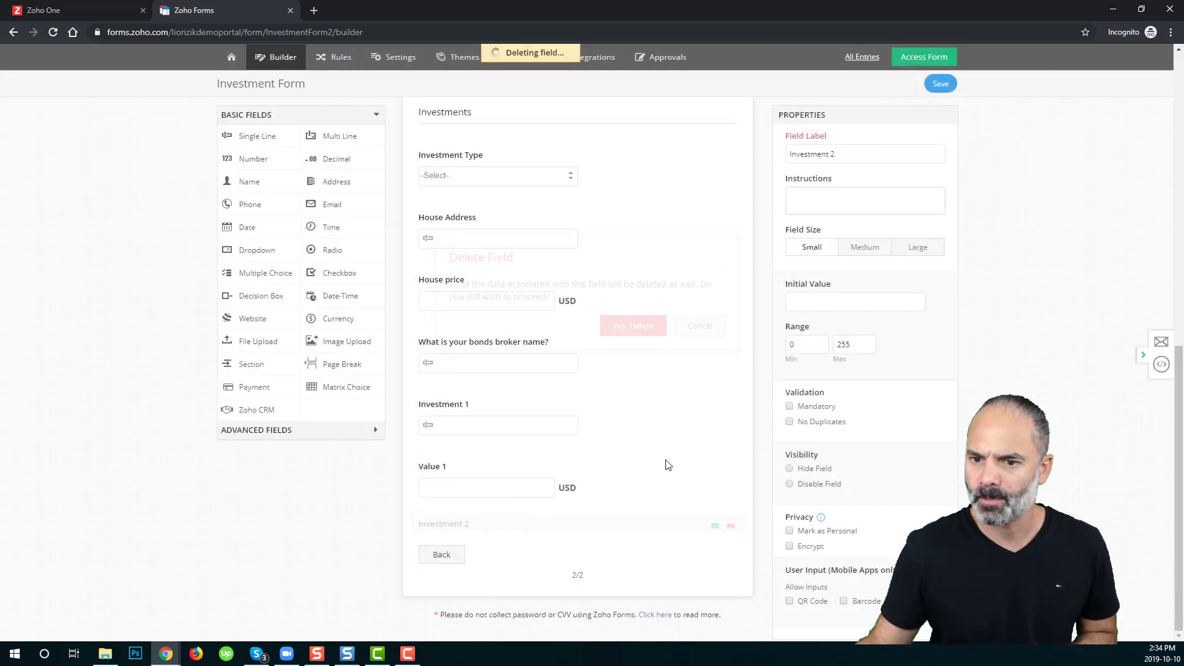
Step: Build a subform with Investment Name and USD Investment Value fields, then save and open the live form
{"action": "left_click", "coordinate": [271, 430]}
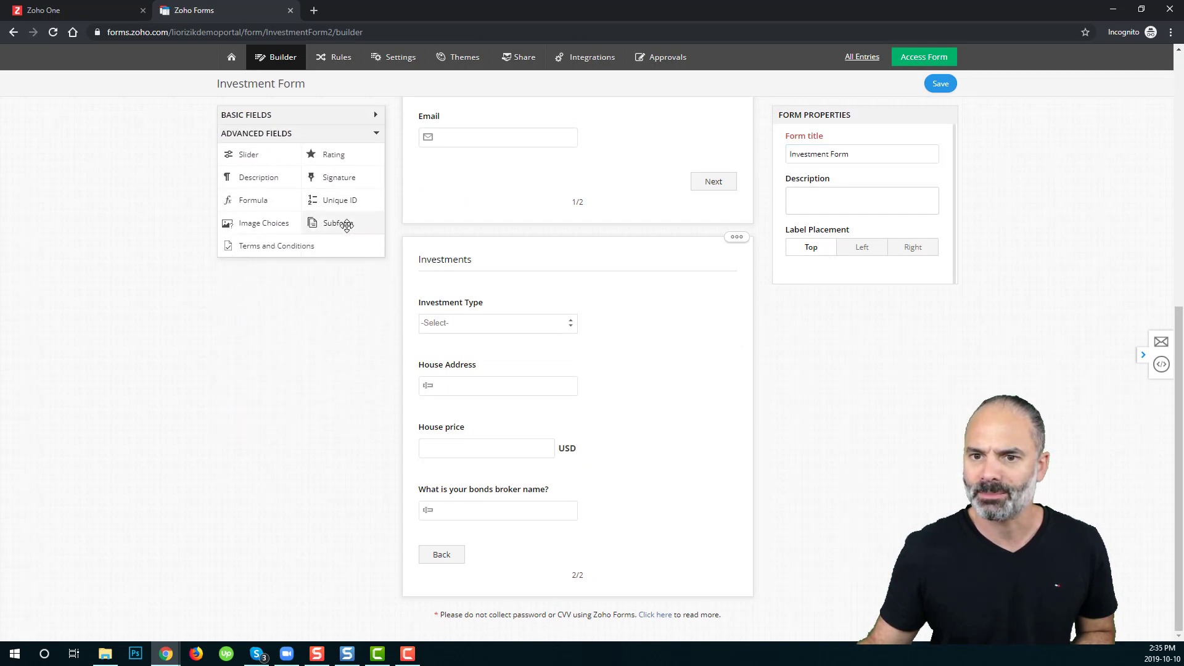
{"action": "left_click_drag", "start_coordinate": [388, 230], "coordinate": [542, 559]}
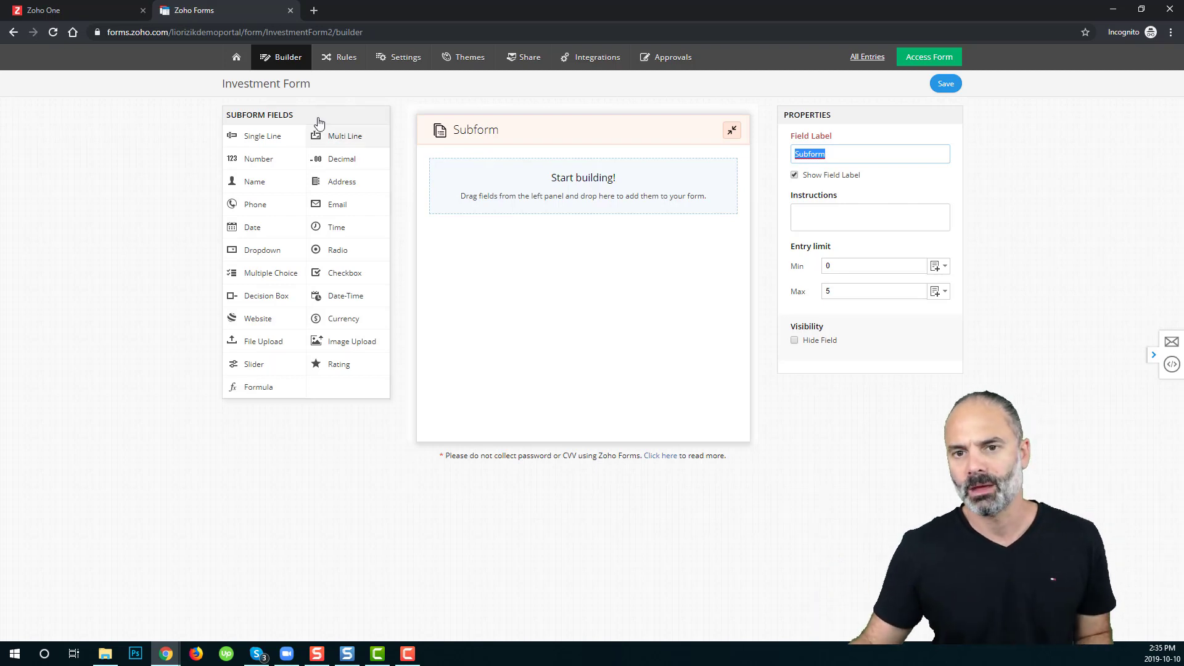
{"action": "left_click_drag", "start_coordinate": [255, 139], "coordinate": [534, 212]}
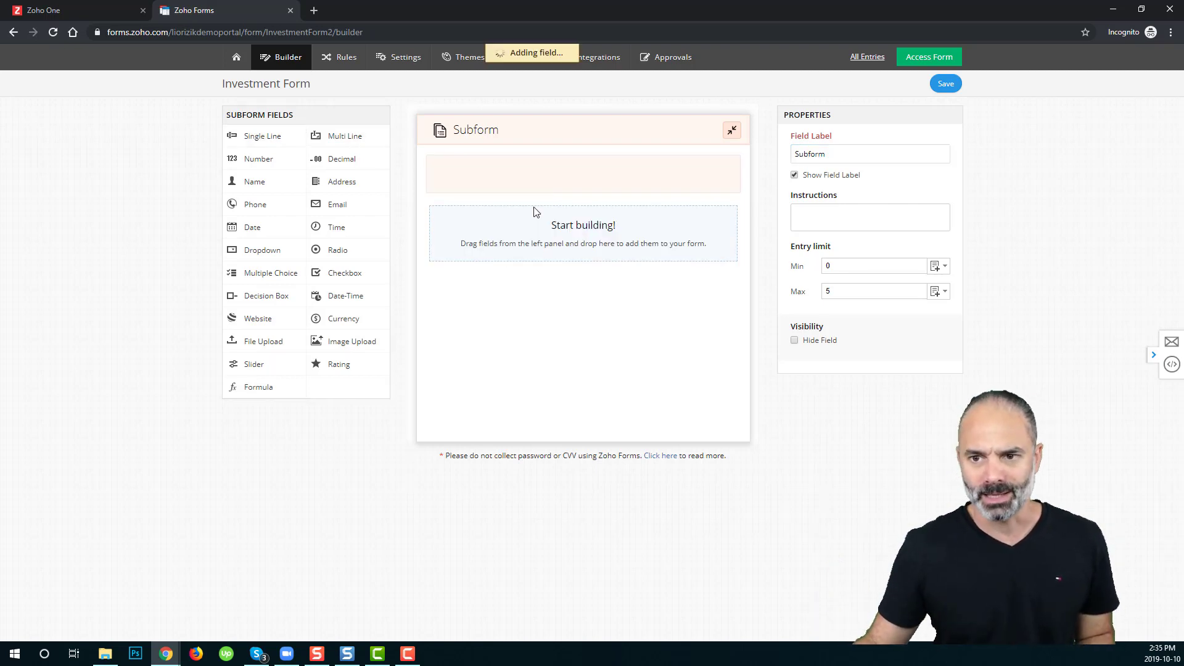
{"action": "type", "text": "I"}
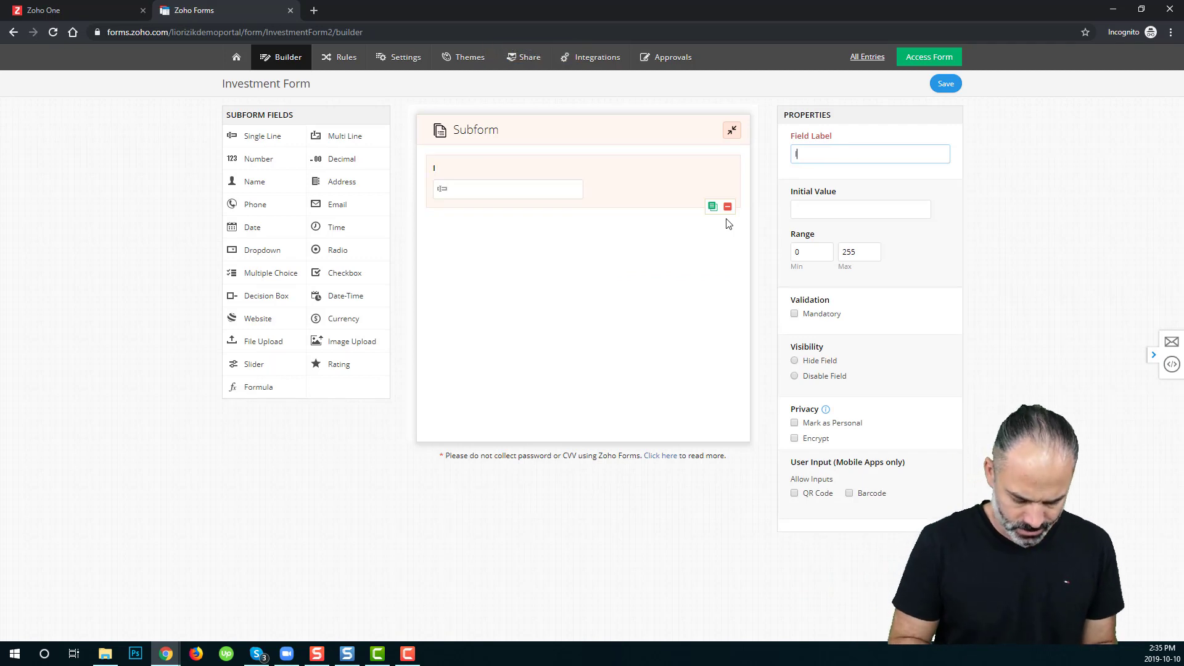
{"action": "type", "text": "nvestment Name"}
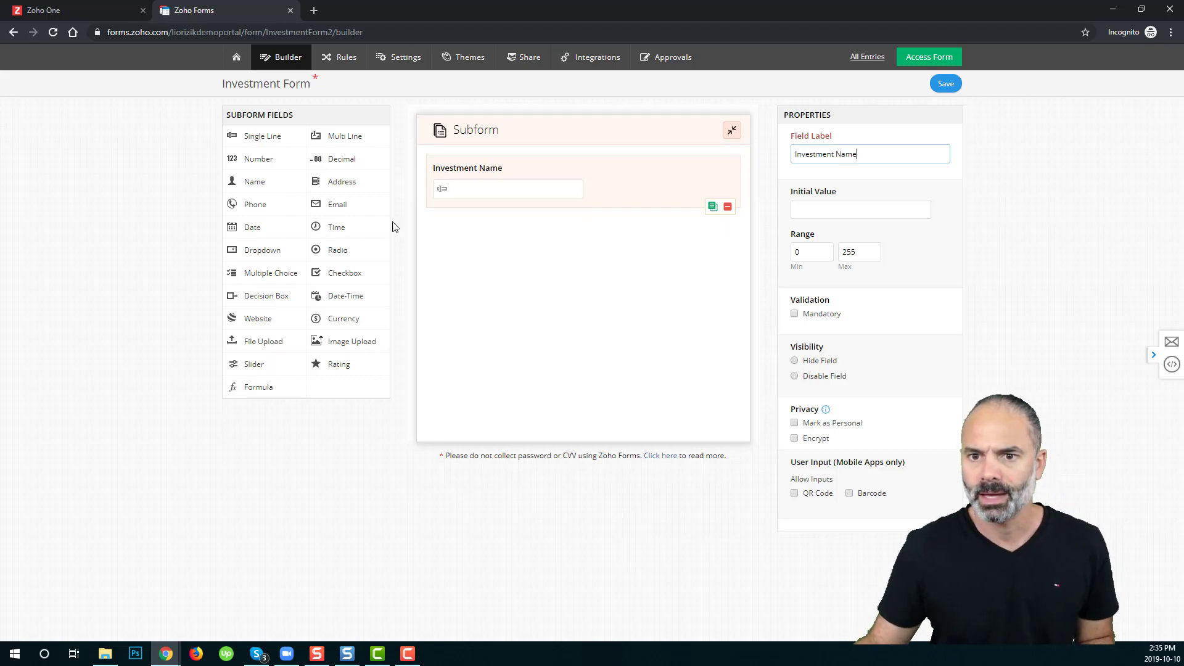
{"action": "left_click_drag", "start_coordinate": [363, 321], "coordinate": [553, 251]}
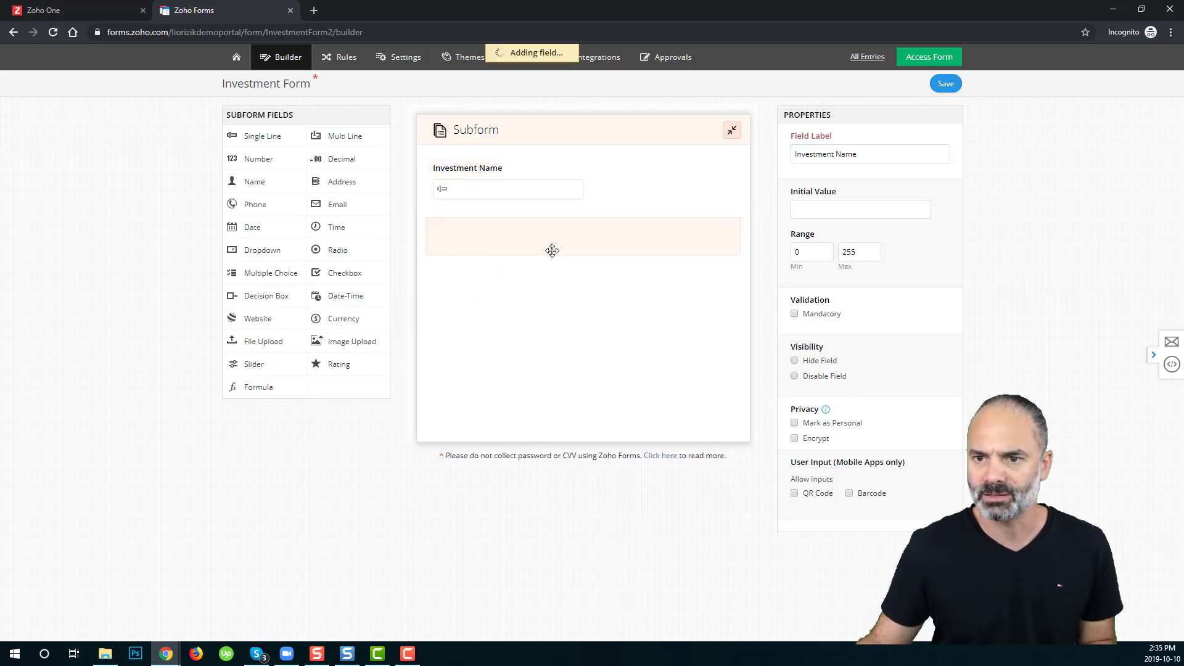
{"action": "type", "text": "Investment Value"}
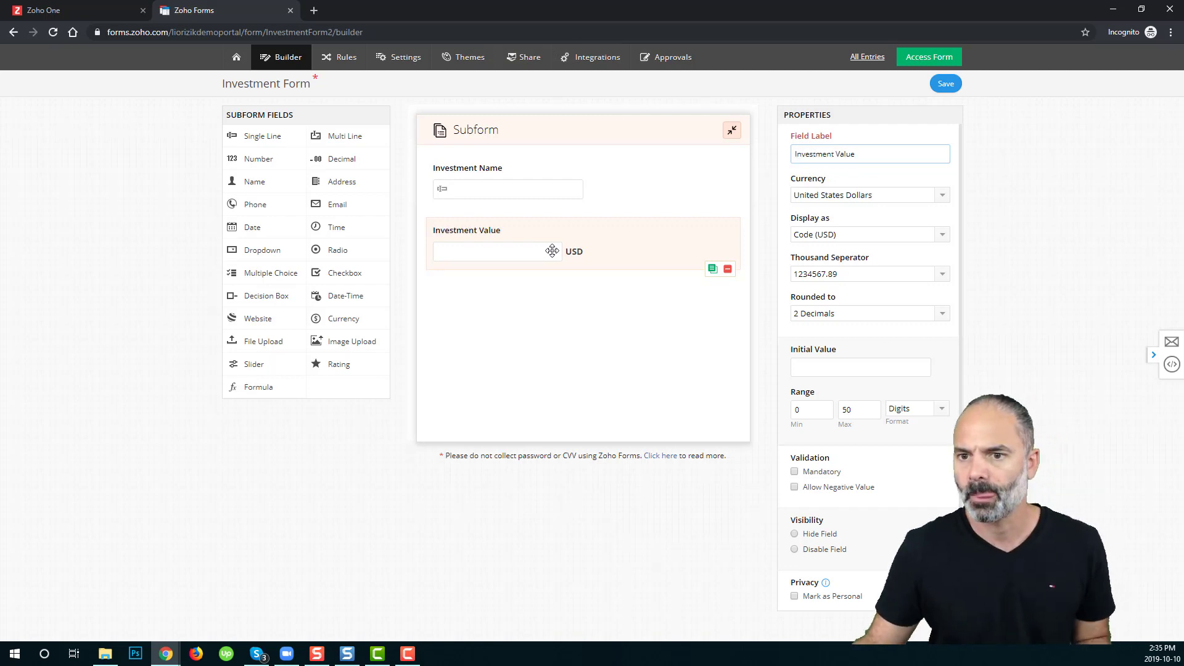
{"action": "left_click", "coordinate": [951, 86]}
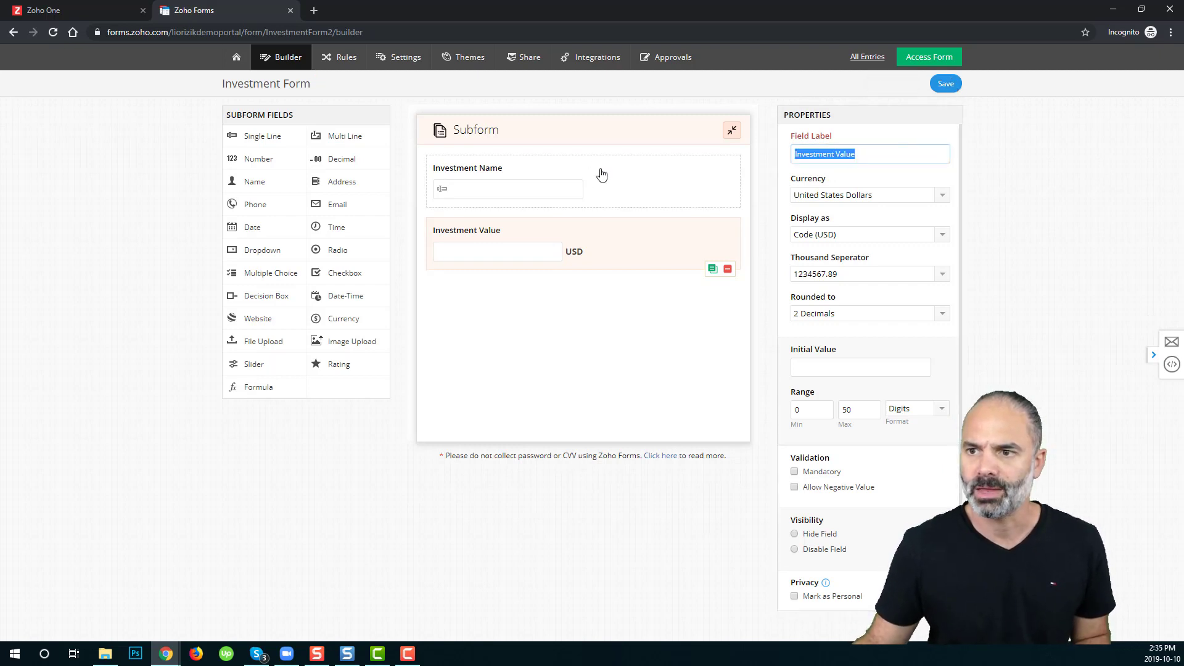
{"action": "left_click", "coordinate": [927, 60]}
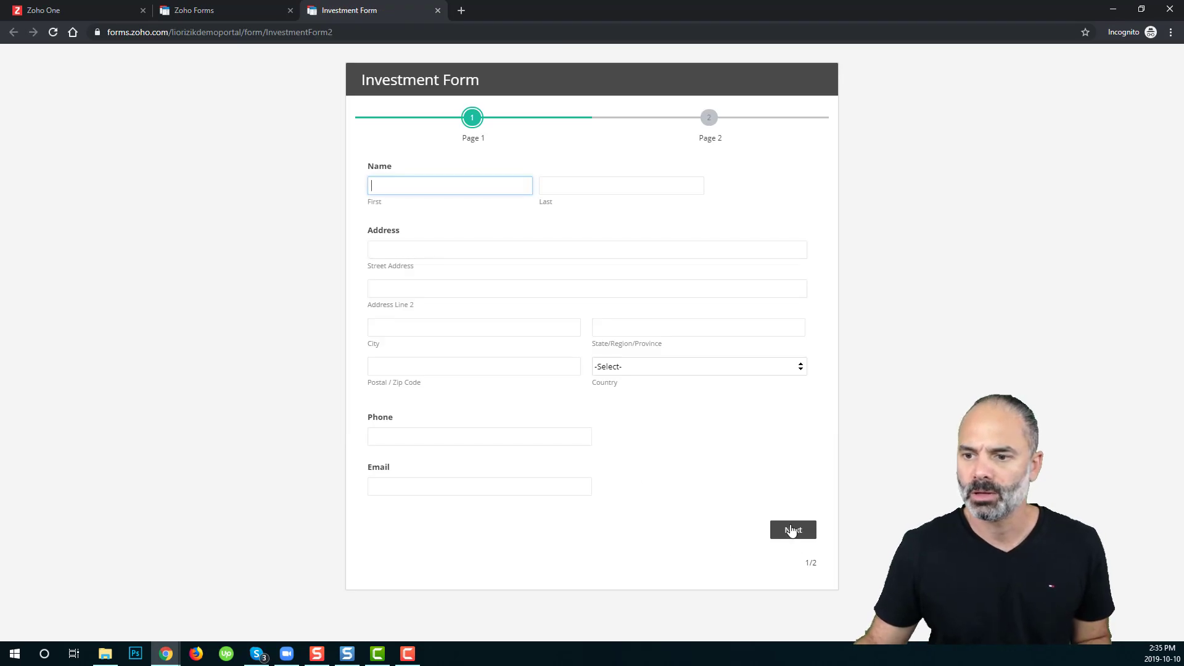
Step: On page two, enter subform rows Condo 100000, House 200000 and Stocks 4000
{"action": "left_click", "coordinate": [792, 530]}
{"action": "type", "text": "Condo"}
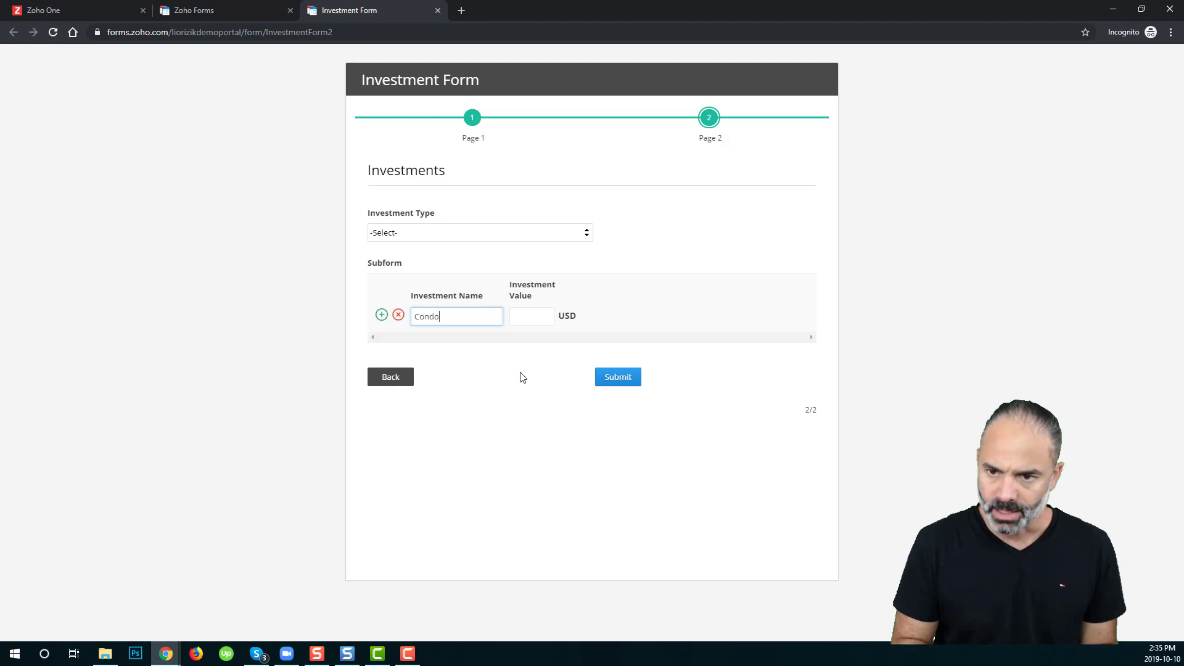
{"action": "key", "text": "Tab"}
{"action": "type", "text": "100000"}
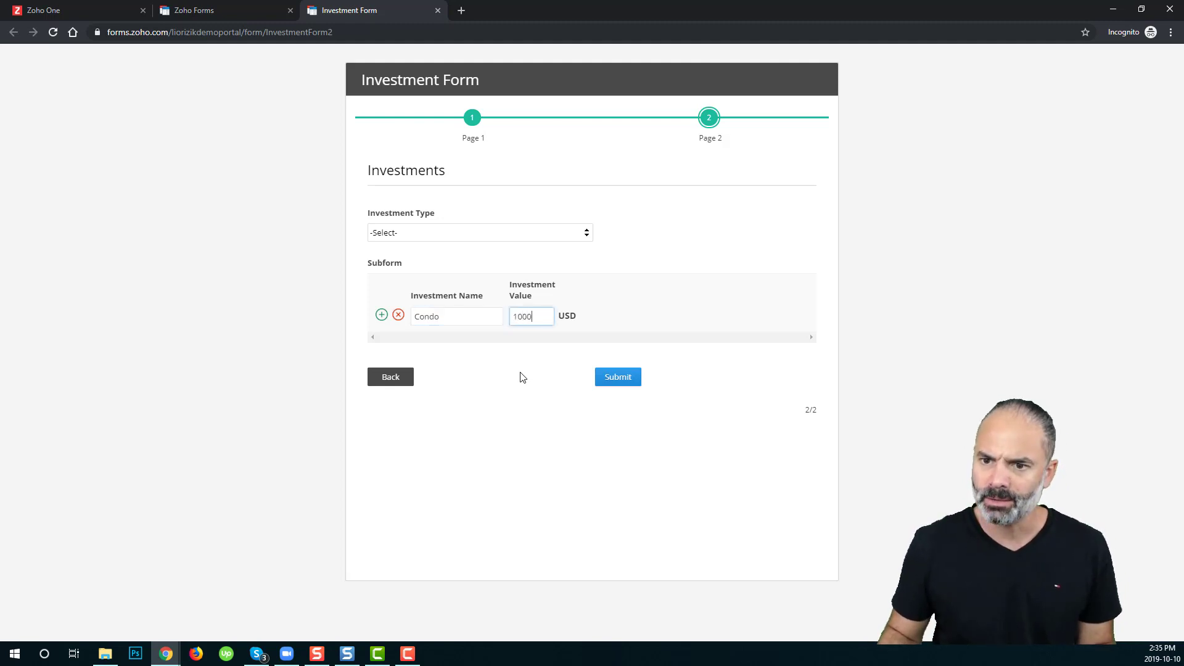
{"action": "left_click", "coordinate": [381, 315]}
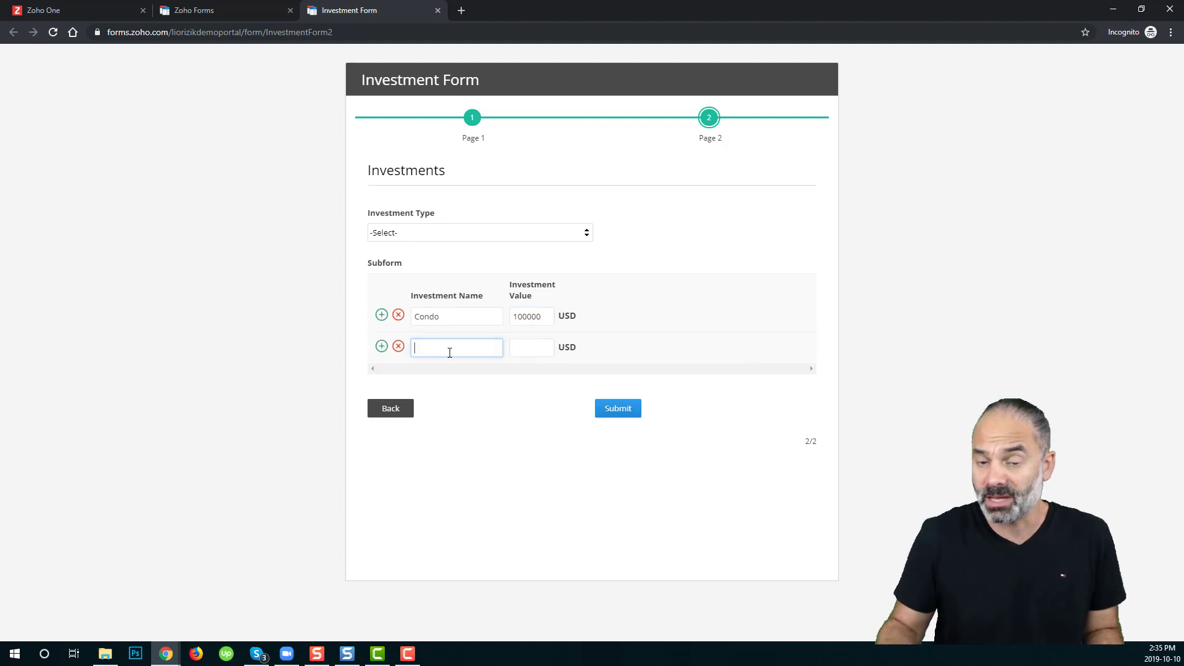
{"action": "type", "text": "House"}
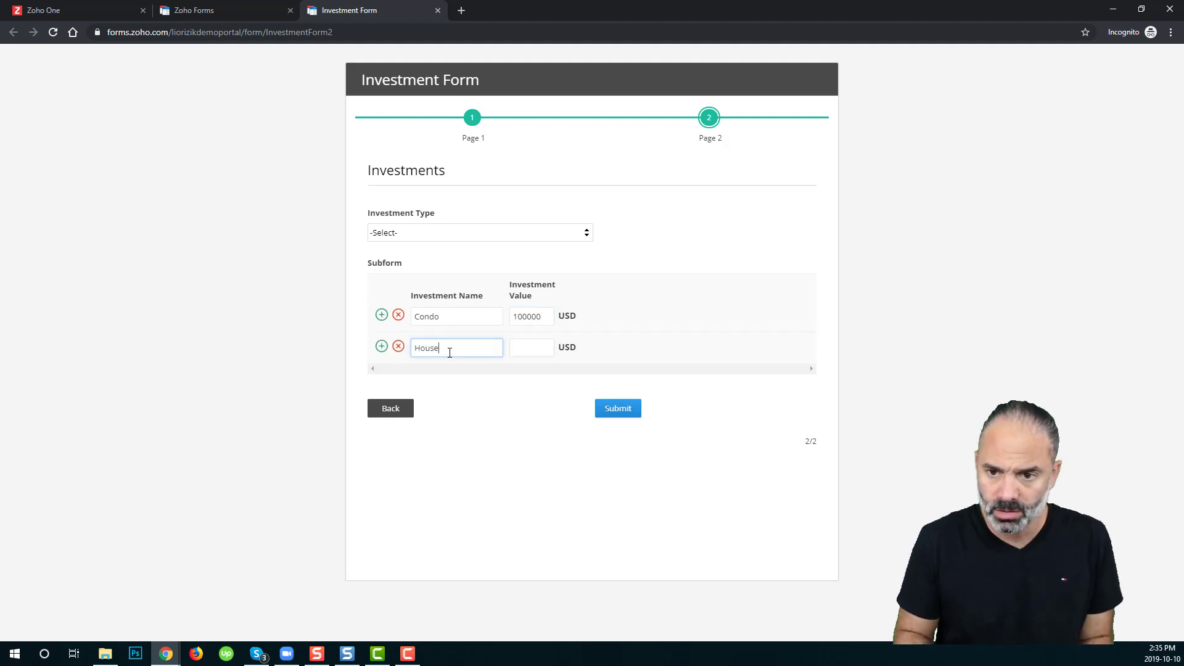
{"action": "key", "text": "Tab"}
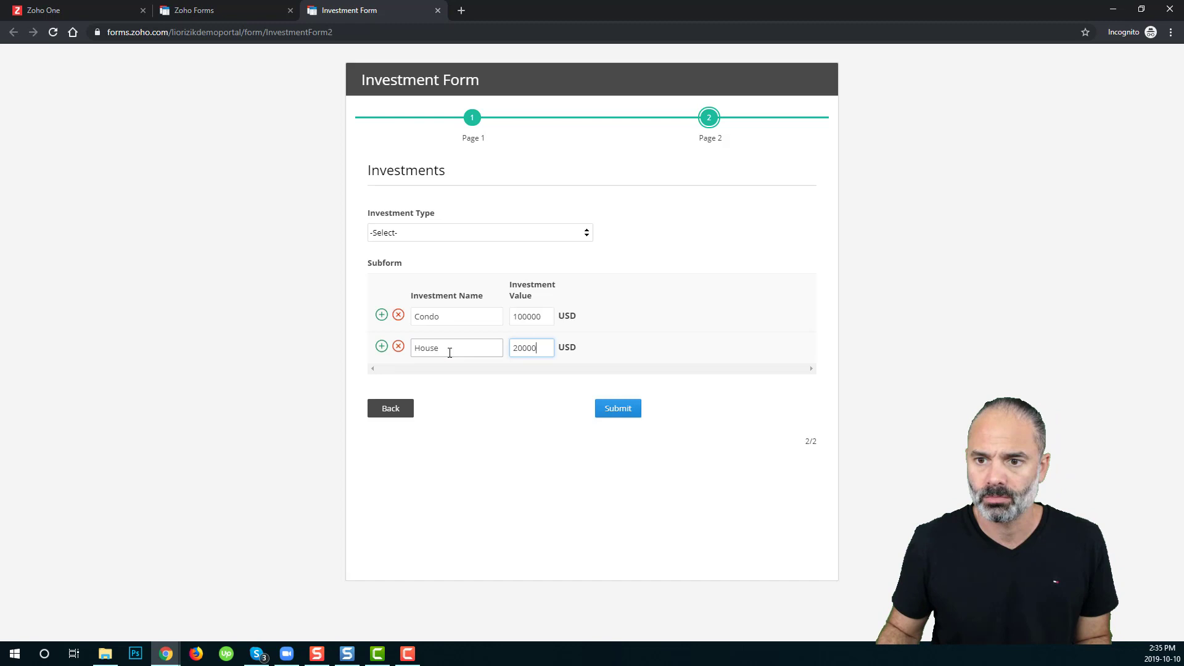
{"action": "left_click", "coordinate": [381, 347]}
{"action": "type", "text": "Stocks"}
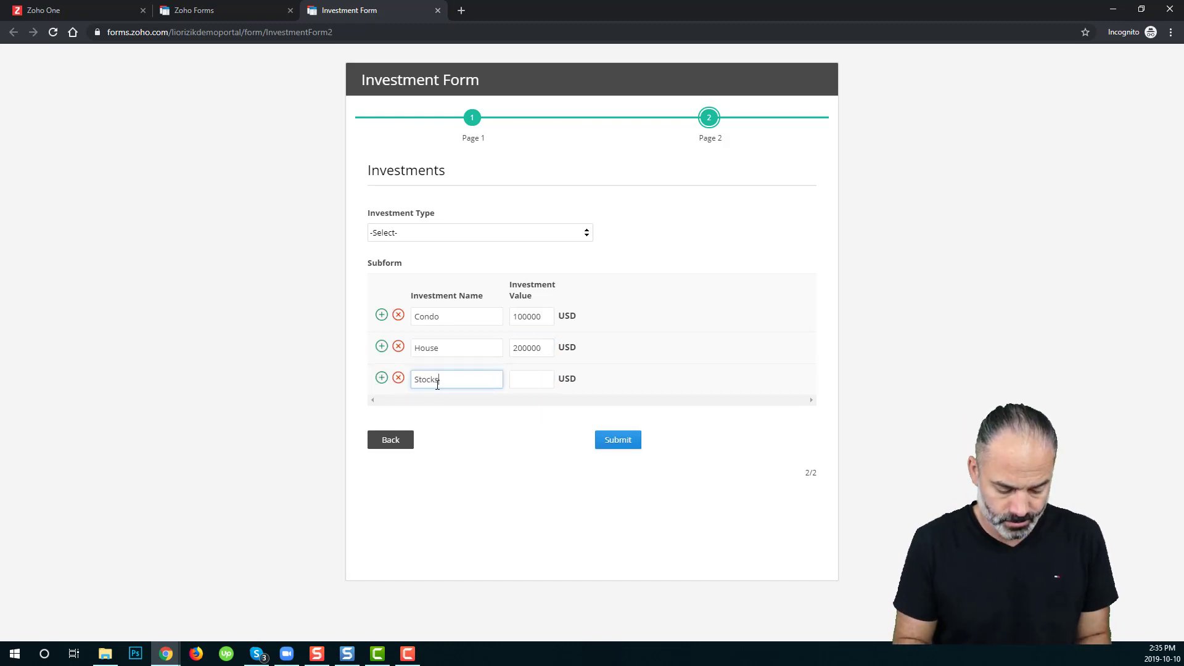
{"action": "key", "text": "Tab"}
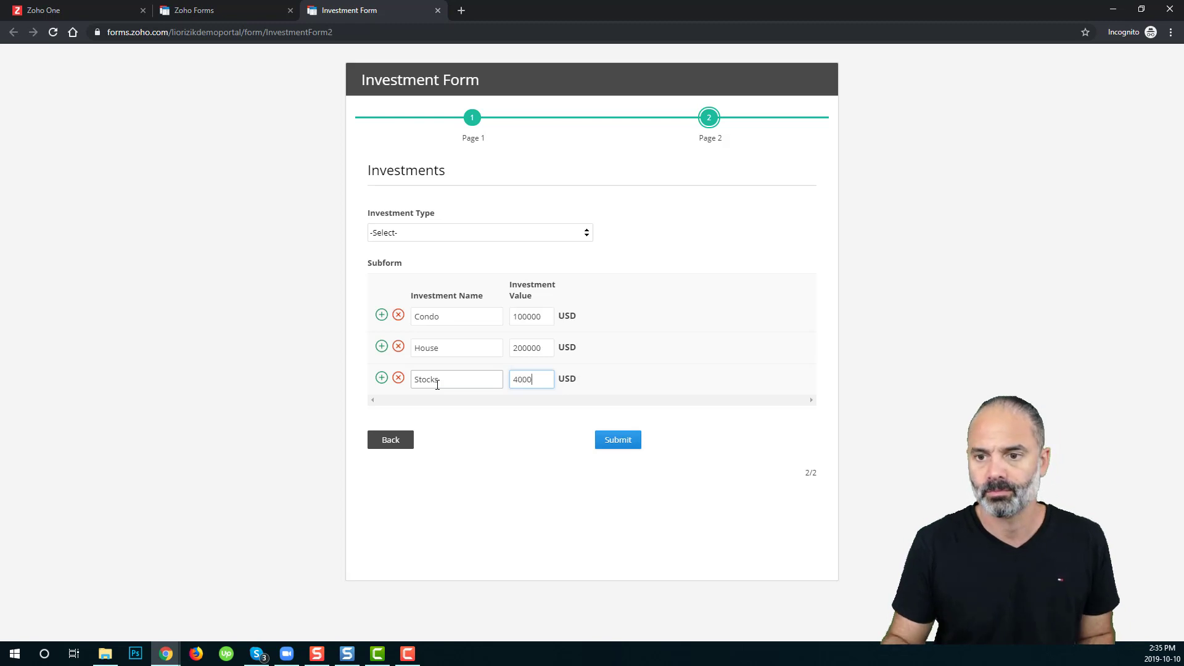